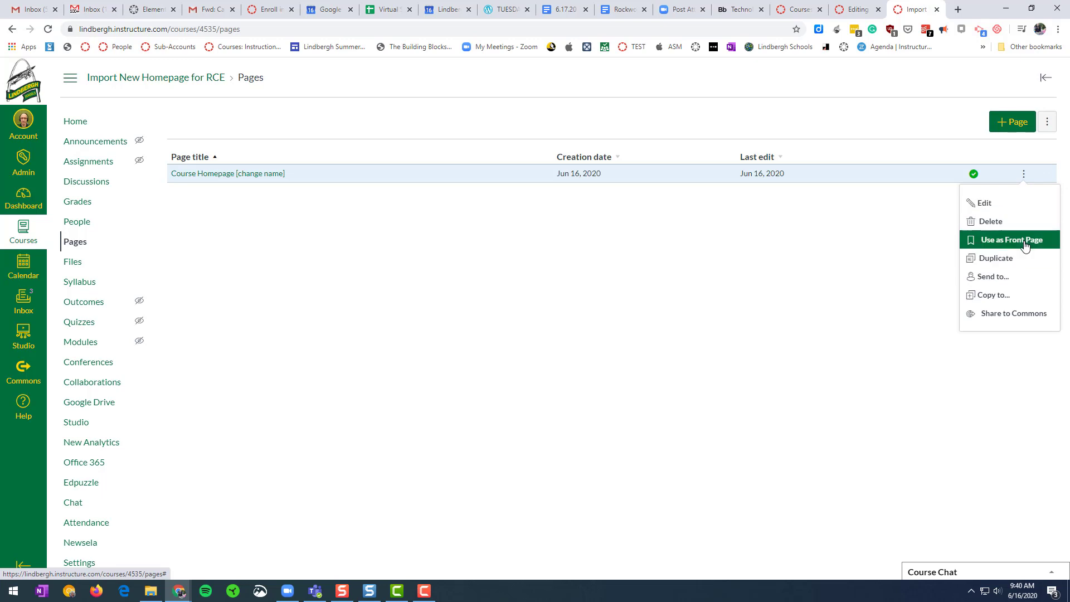
# Mark 'Course Homepage [change name]' as the course front page, then return to the course home.
pyautogui.click(1021, 240)
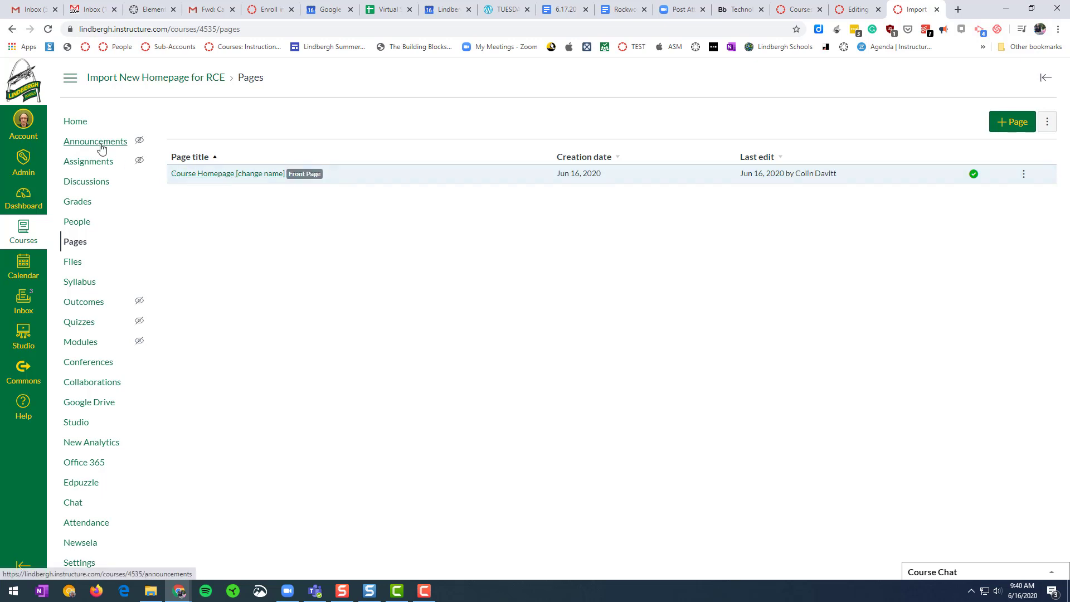
pyautogui.click(82, 122)
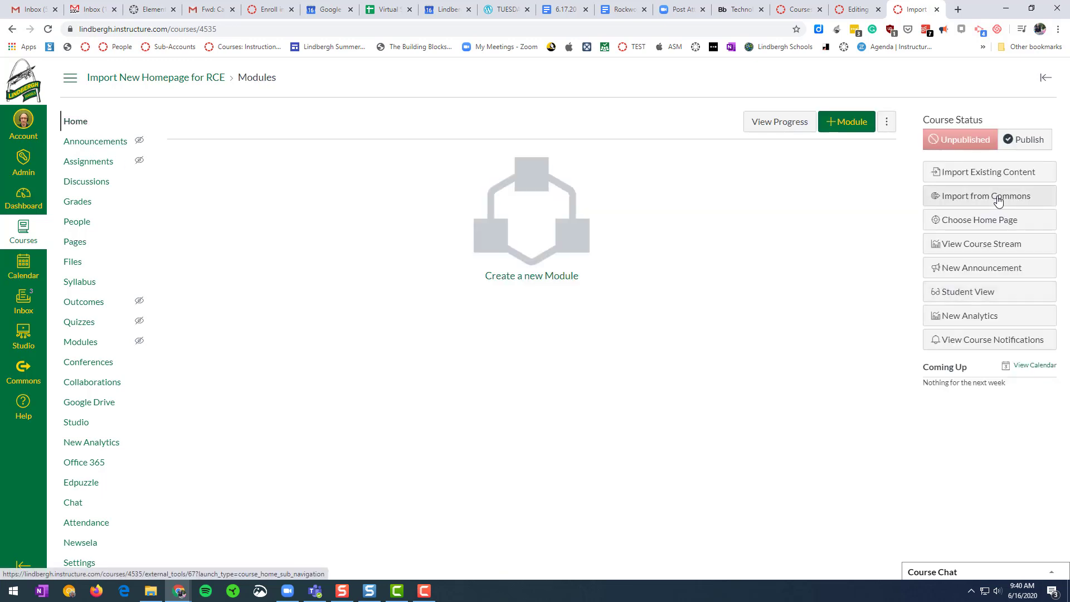
# Set the course home page to Pages Front Page and open that page.
pyautogui.click(1003, 219)
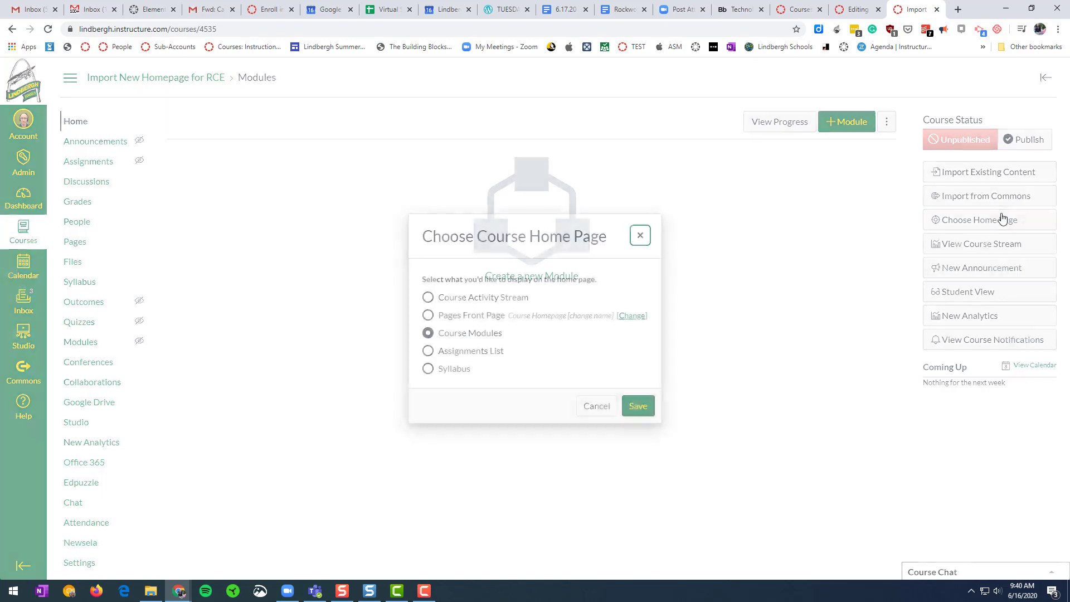
pyautogui.click(498, 315)
pyautogui.click(646, 413)
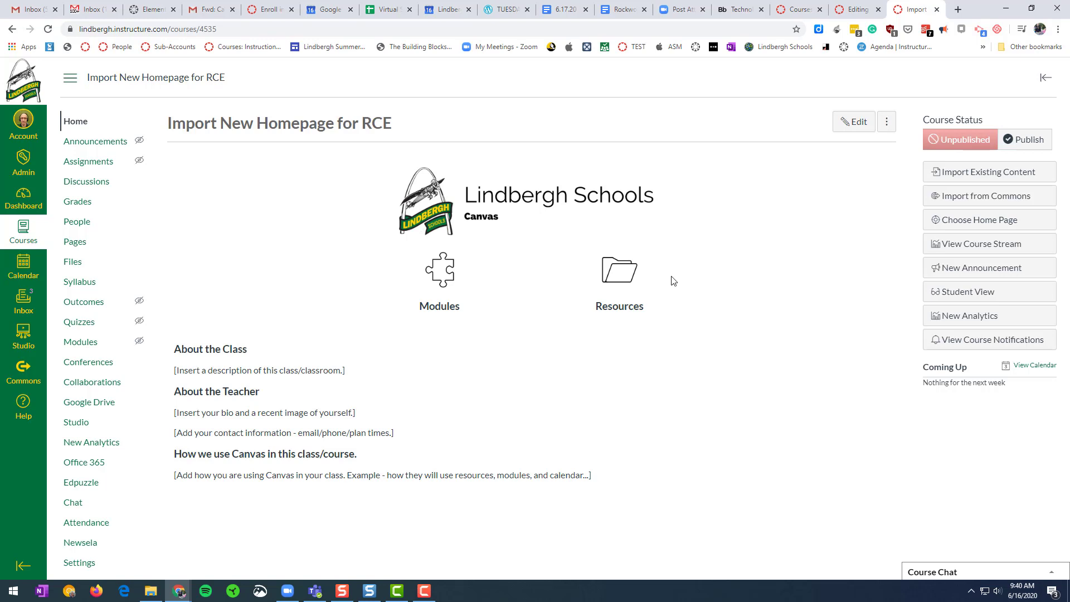
pyautogui.click(860, 127)
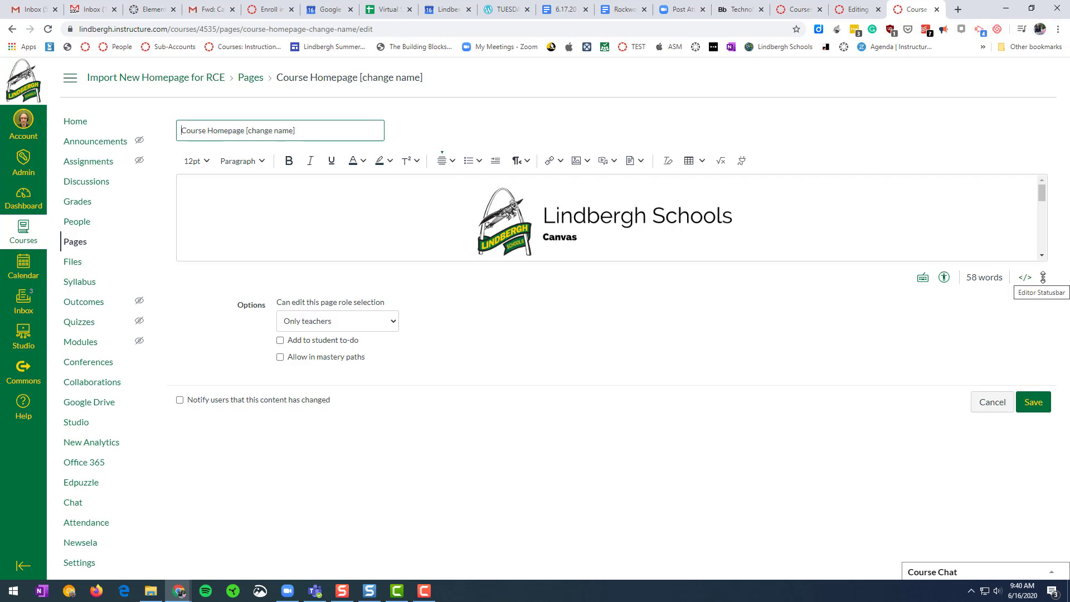
# Enlarge the page editor and select the class description placeholder text.
pyautogui.moveTo(1043, 278); pyautogui.dragTo(1042, 469)
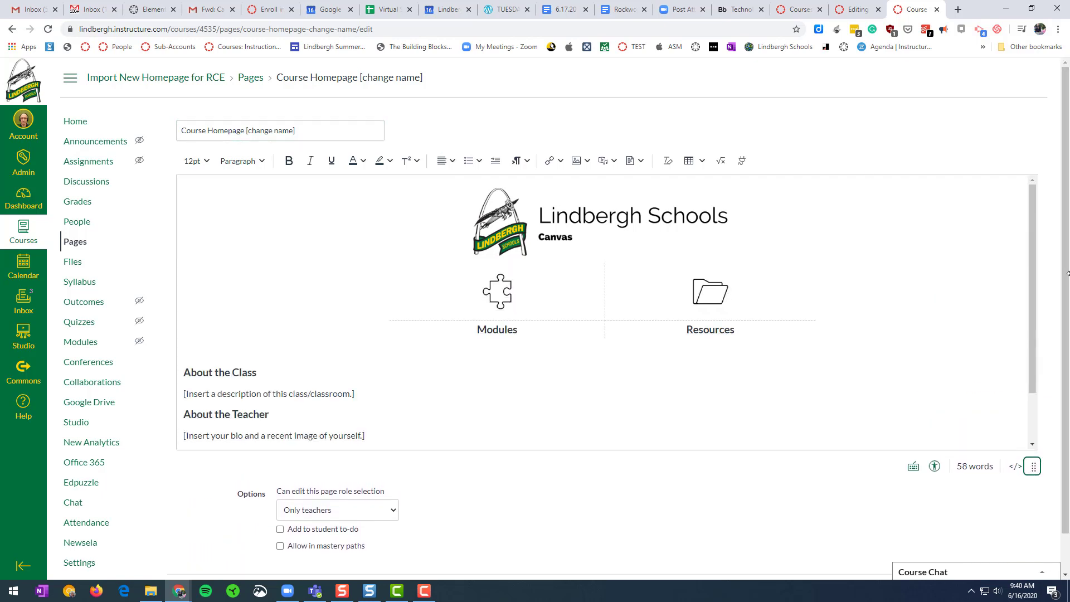
pyautogui.moveTo(1034, 271); pyautogui.dragTo(1033, 338)
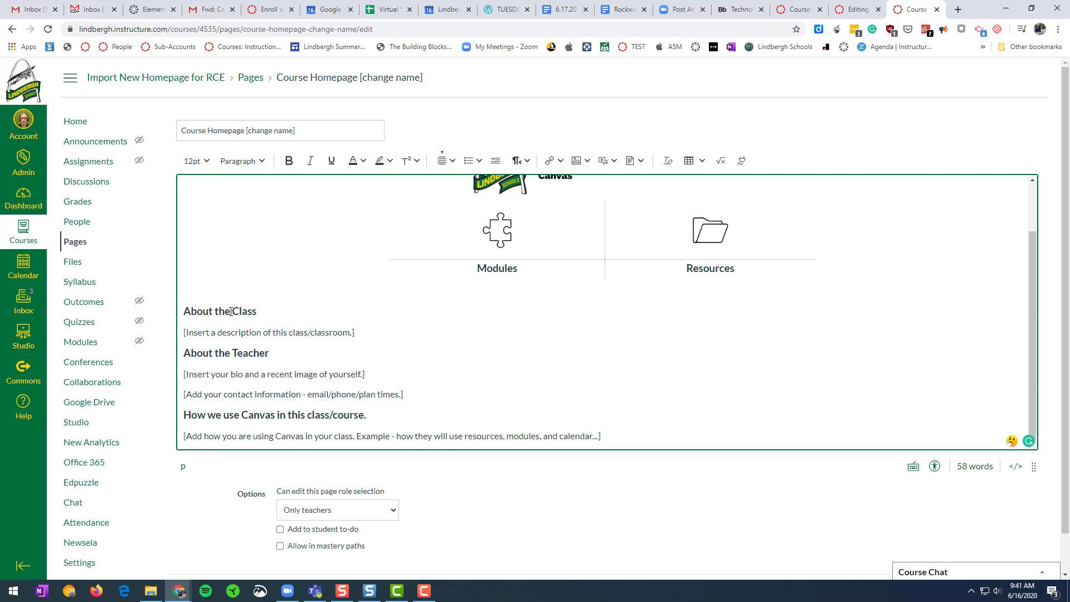
pyautogui.moveTo(355, 333); pyautogui.dragTo(184, 339)
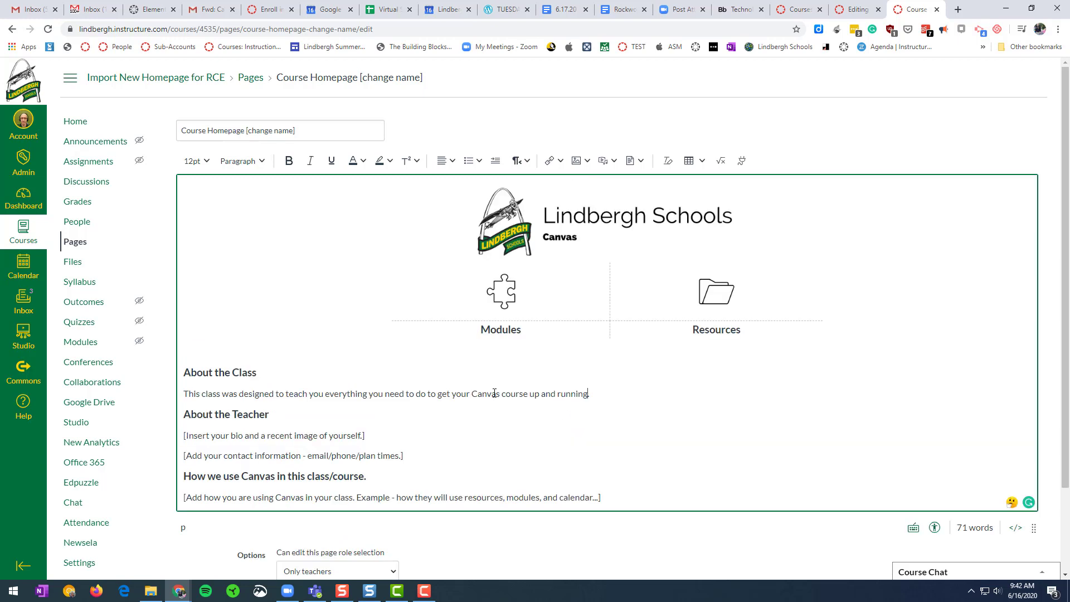
# Indent the class description and delete both About the Teacher placeholder lines.
pyautogui.click(495, 160)
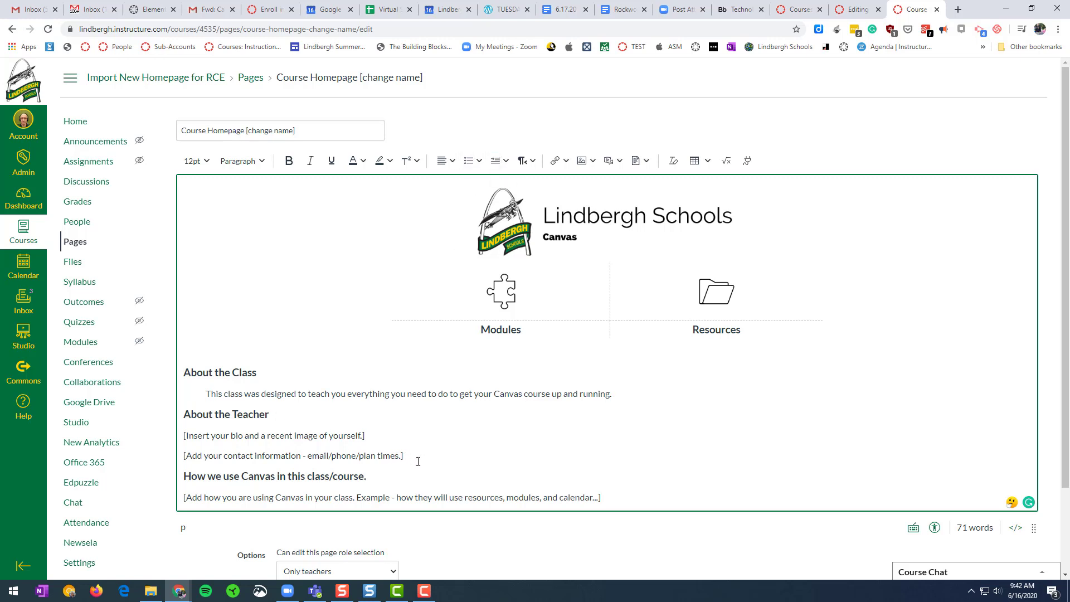
pyautogui.moveTo(427, 460); pyautogui.dragTo(177, 436)
pyautogui.press('BackSpace')
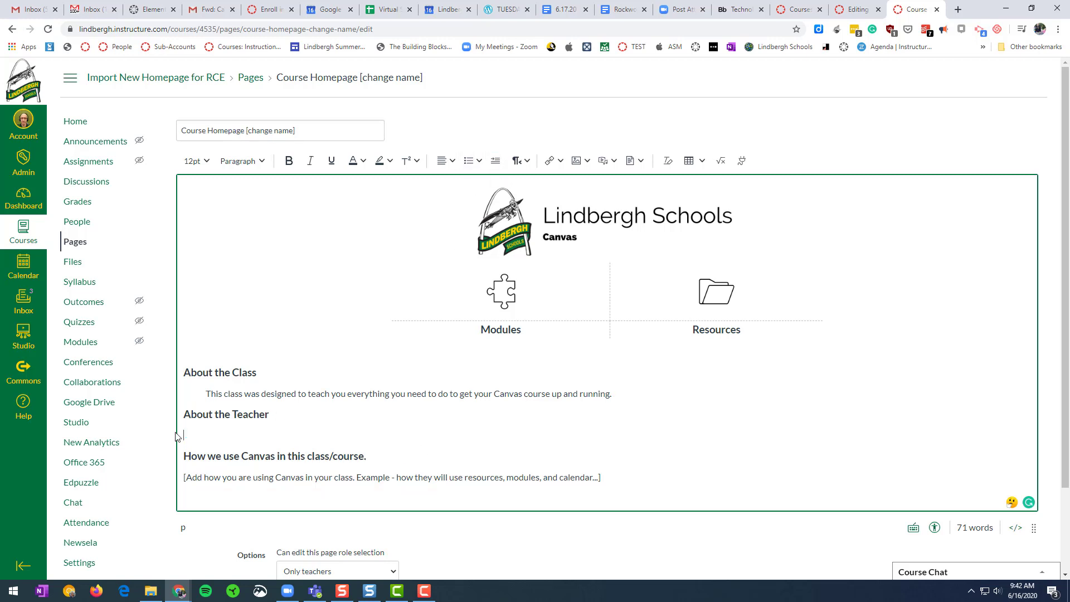
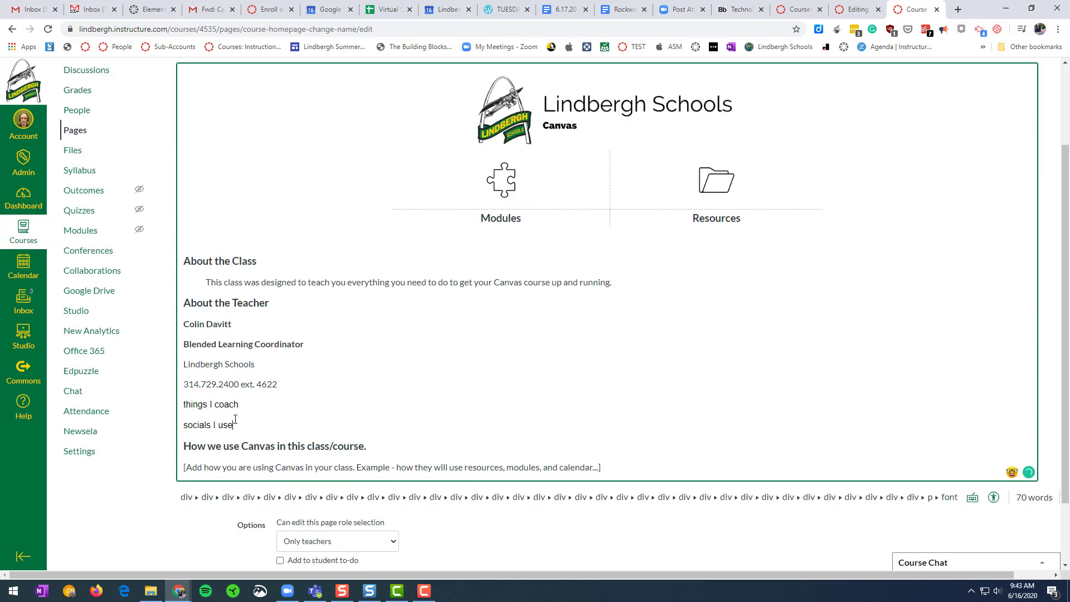
# Paste the teacher's contact details and indent the lines below the name.
pyautogui.moveTo(233, 405); pyautogui.dragTo(226, 351)
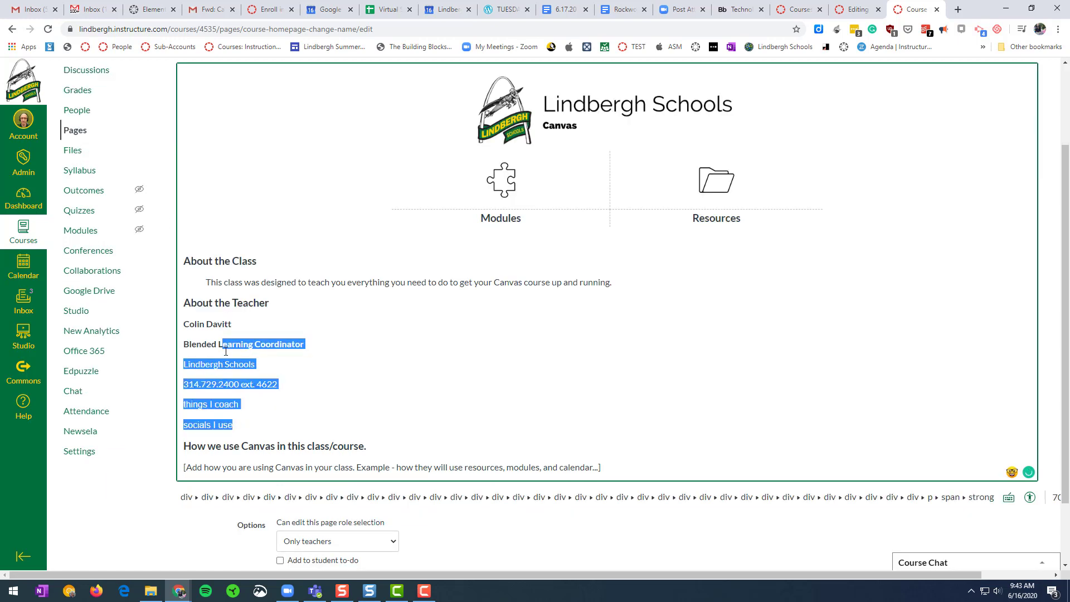
pyautogui.scroll(2, 573, 135)
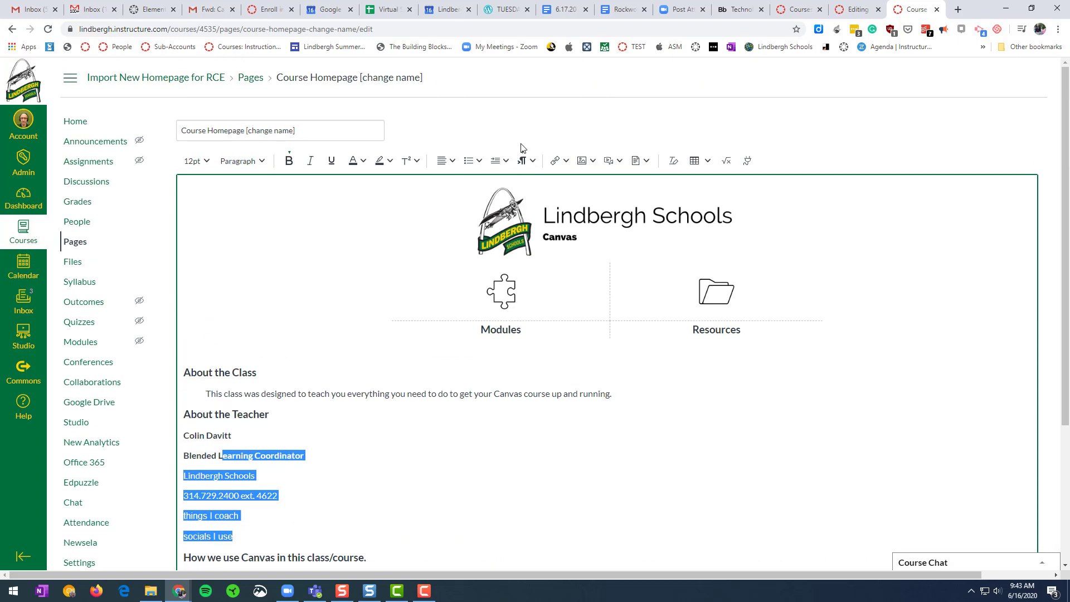
pyautogui.click(495, 161)
pyautogui.scroll(-2, 501, 350)
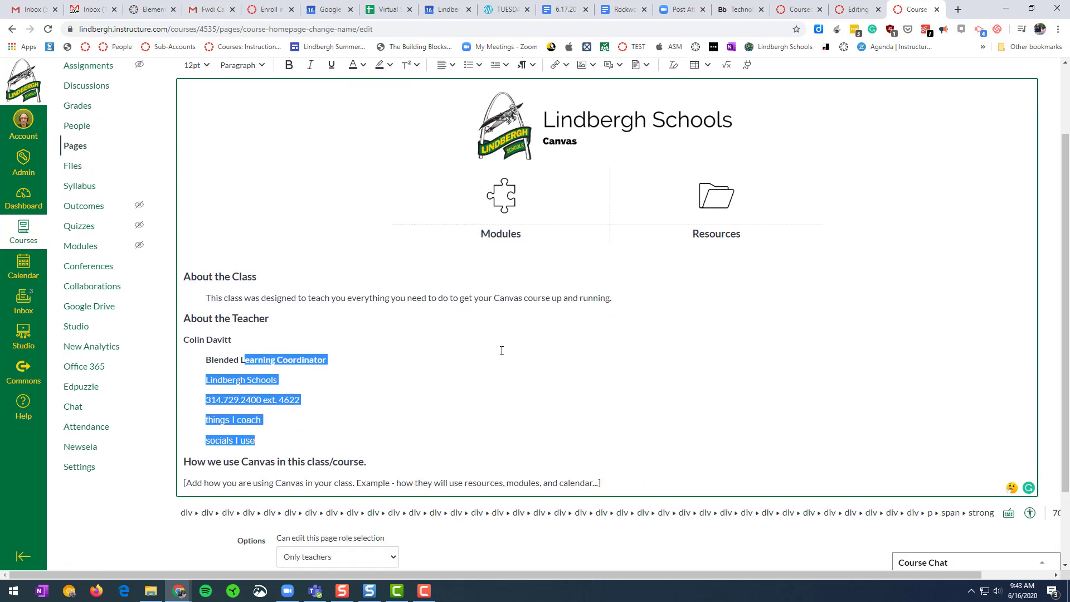
pyautogui.click(417, 361)
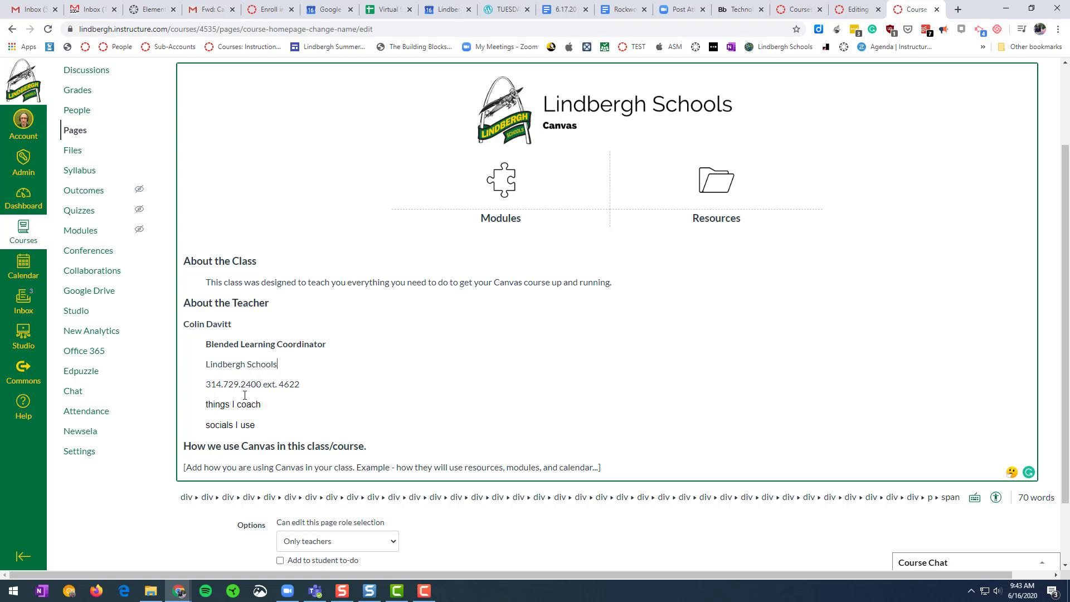
# Add the teacher's e-mail address on a new line below the phone number.
pyautogui.click(320, 385)
pyautogui.press('Return')
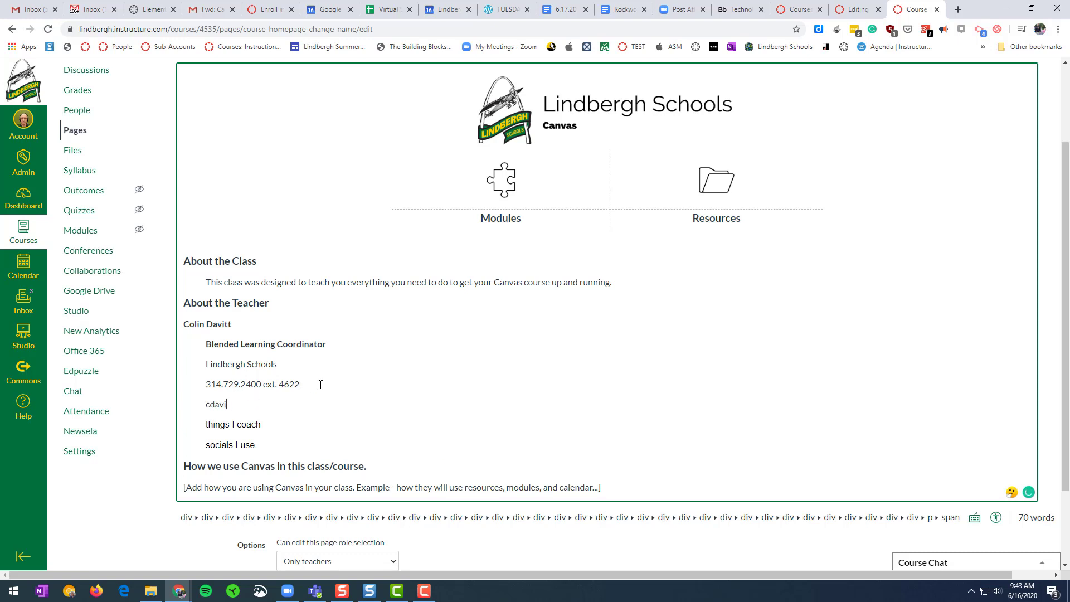
# Replace the Canvas-usage placeholder with 'How you will use modules, how often you will sync to SIS, etc...' and indent it.
pyautogui.scroll(-2, 390, 379)
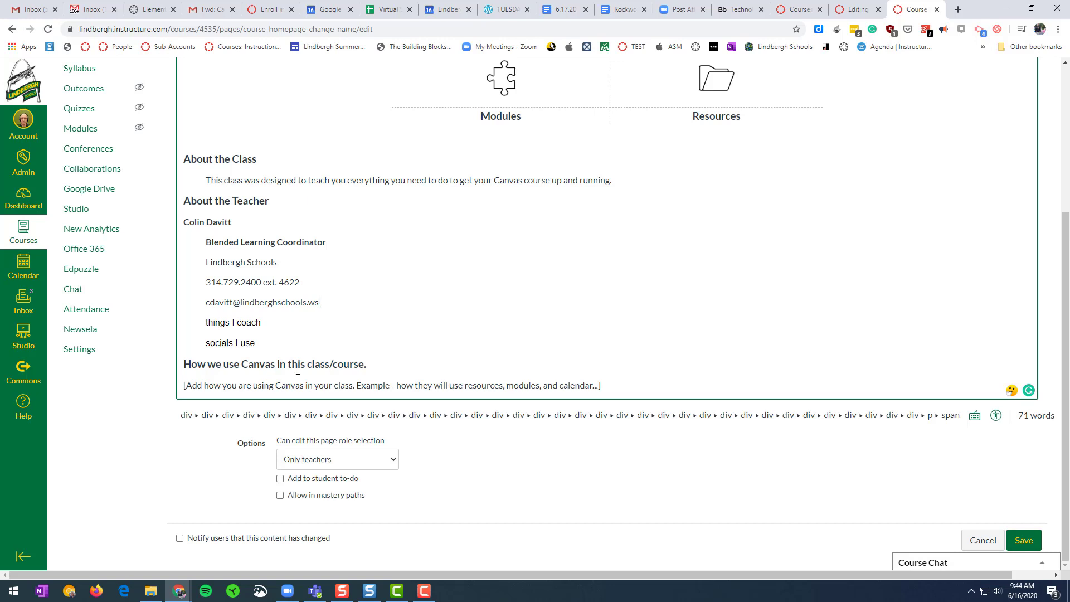
pyautogui.tripleClick(346, 384)
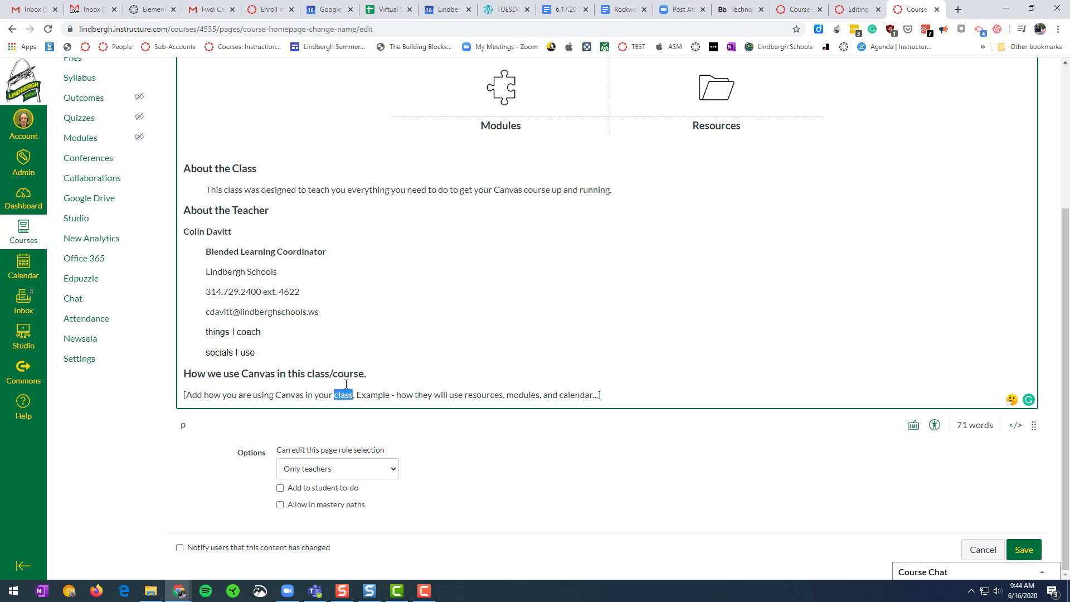
pyautogui.write('H')
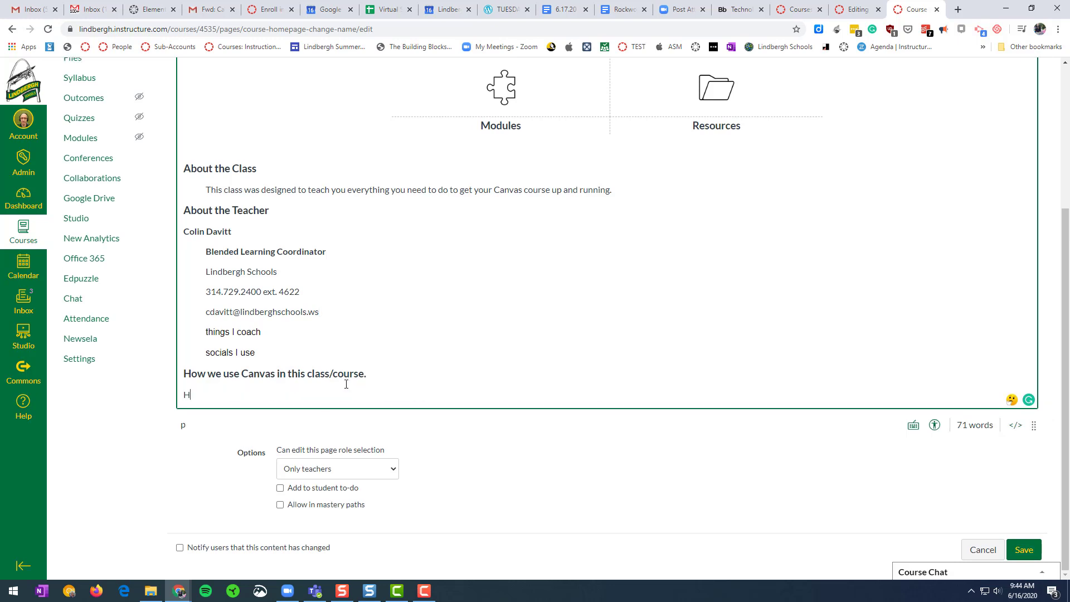
pyautogui.write('ow you will use modules, how of')
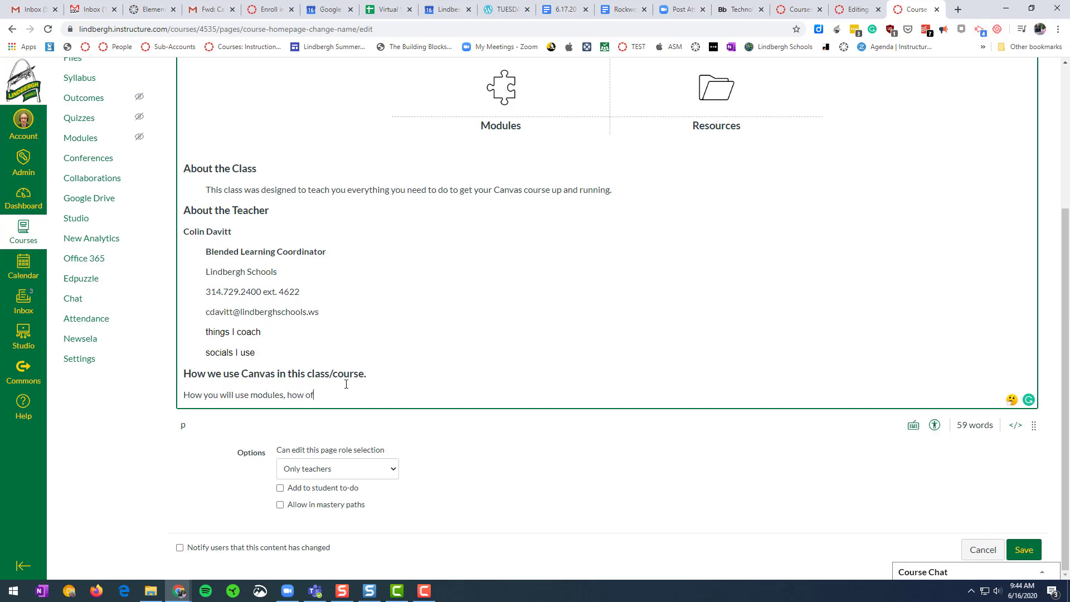
pyautogui.write('ten you will sync to SIS, etc...')
pyautogui.scroll(3, 370, 347)
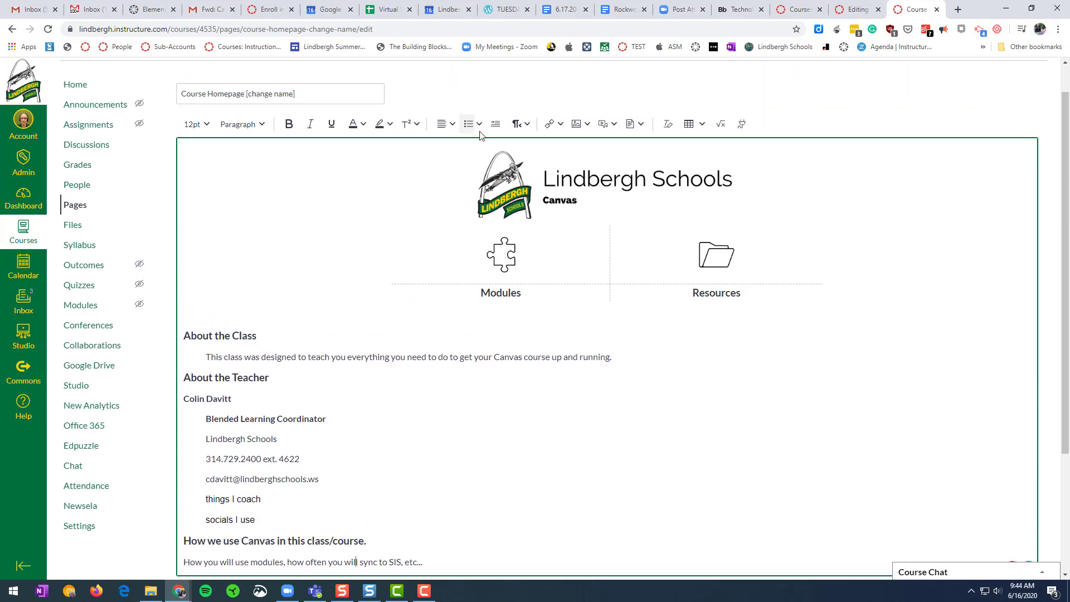
pyautogui.click(496, 123)
pyautogui.scroll(-3, 482, 420)
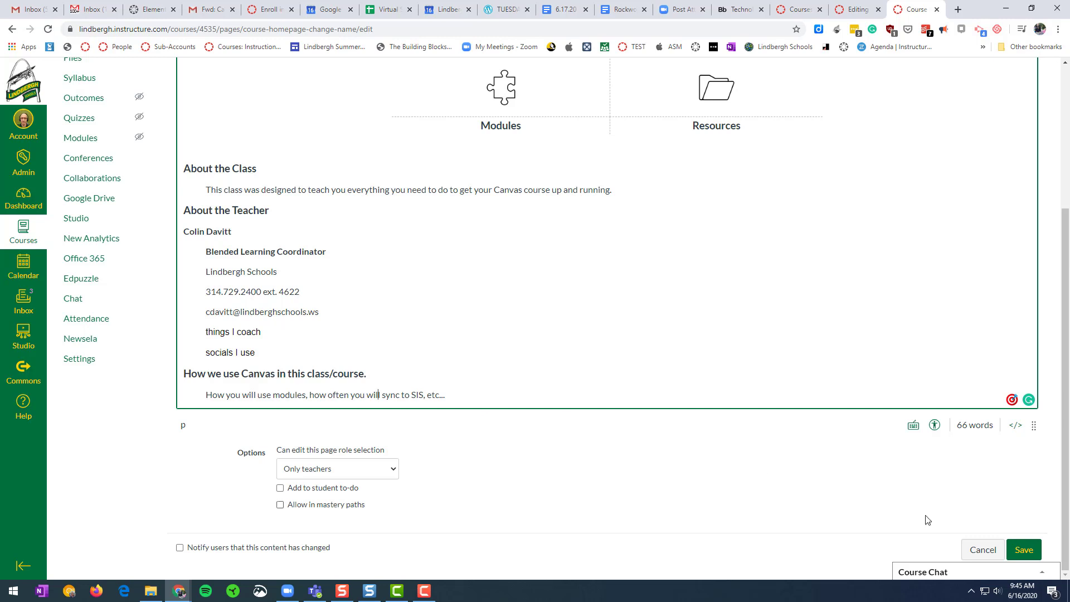
# Save the edited front page and review the filled-in sections.
pyautogui.click(1023, 550)
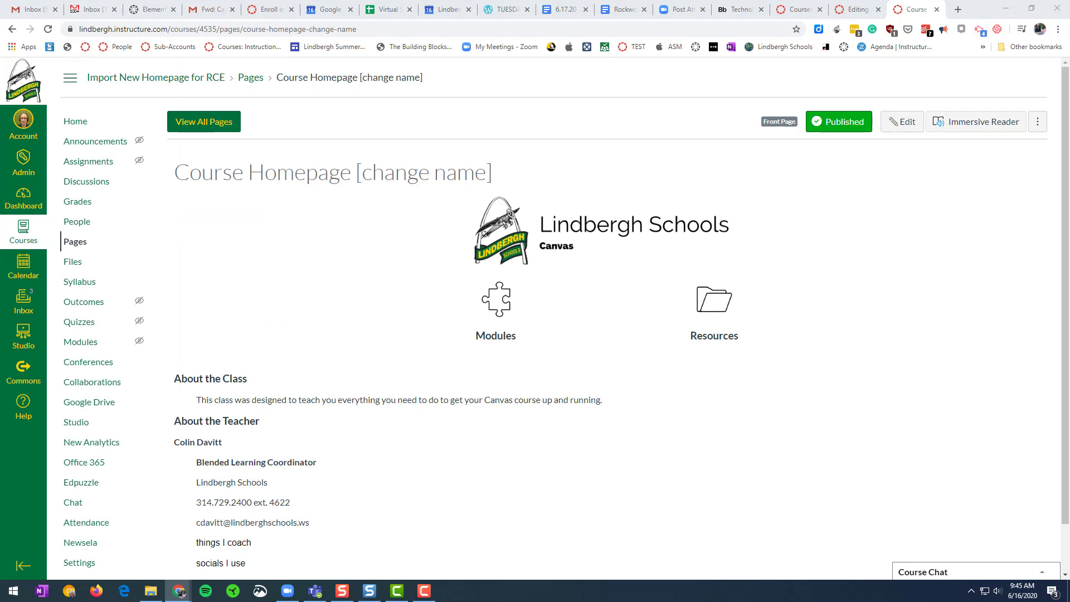
pyautogui.scroll(-1, 262, 443)
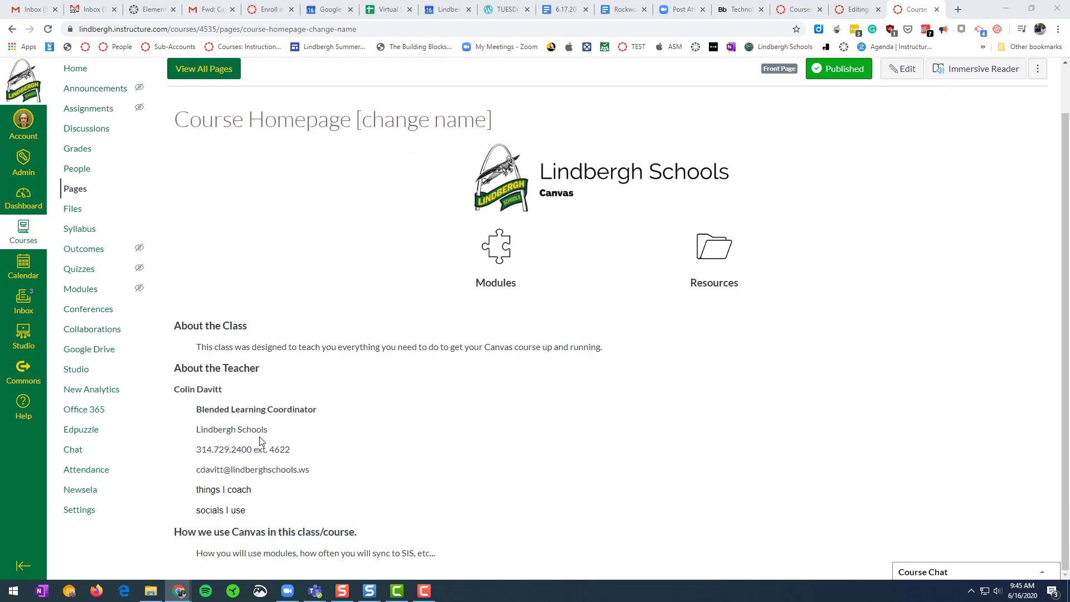